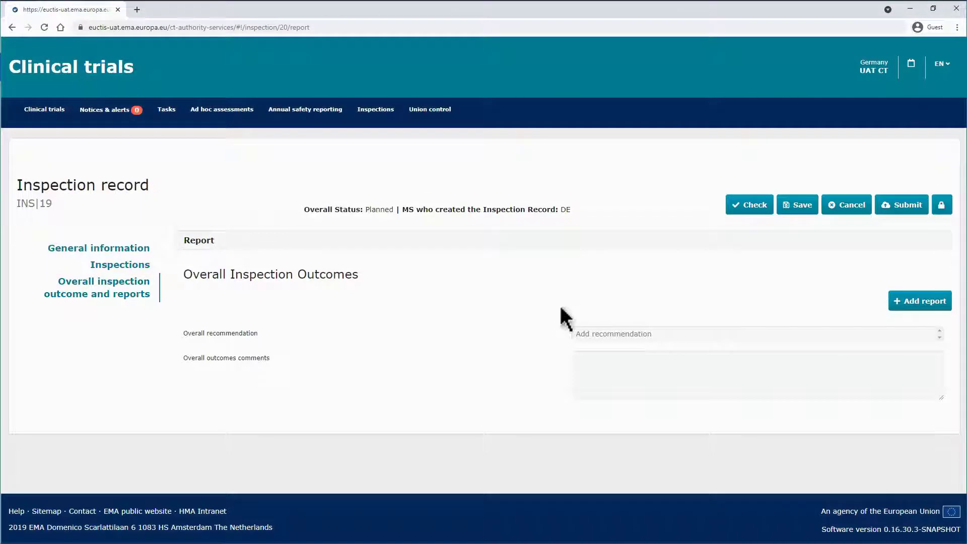
left_click(942, 307)
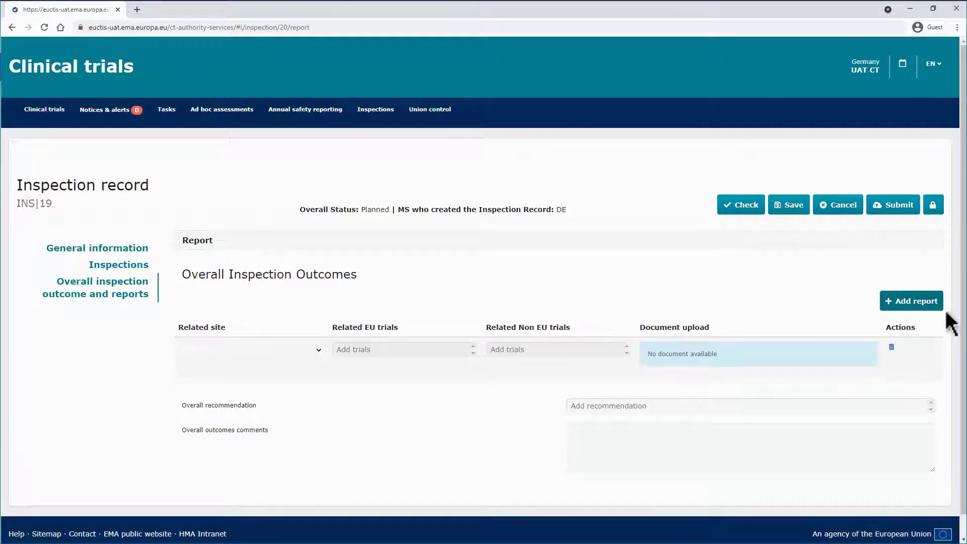
left_click(319, 353)
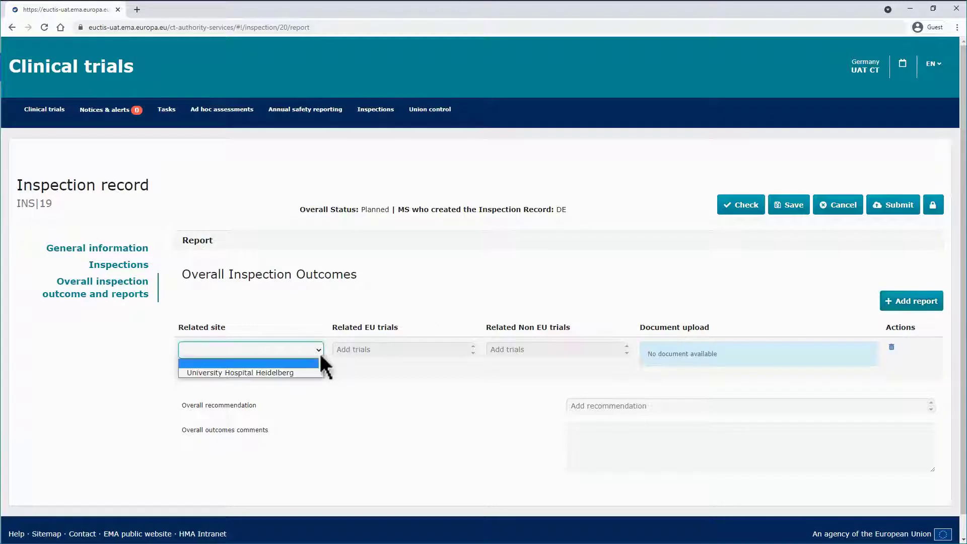
left_click(320, 371)
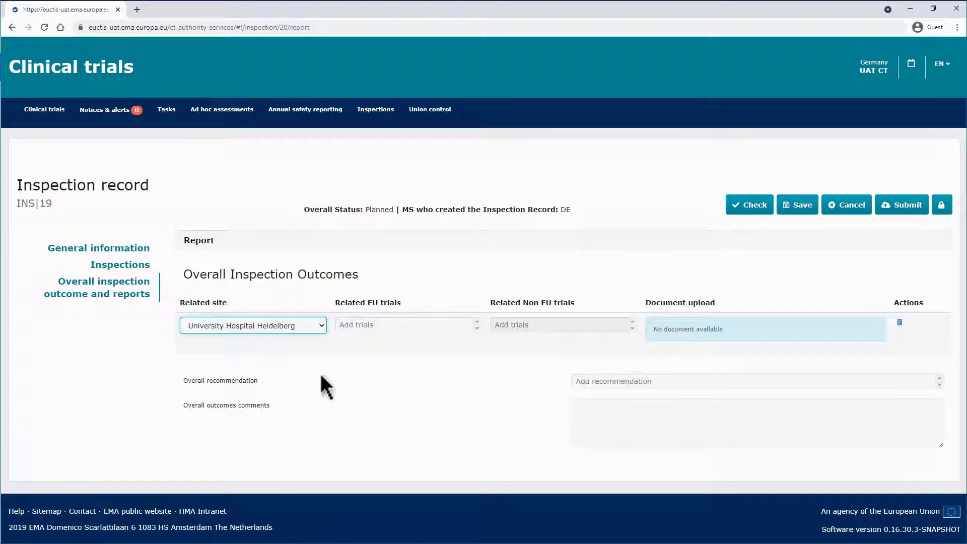
left_click(392, 324)
left_click(394, 347)
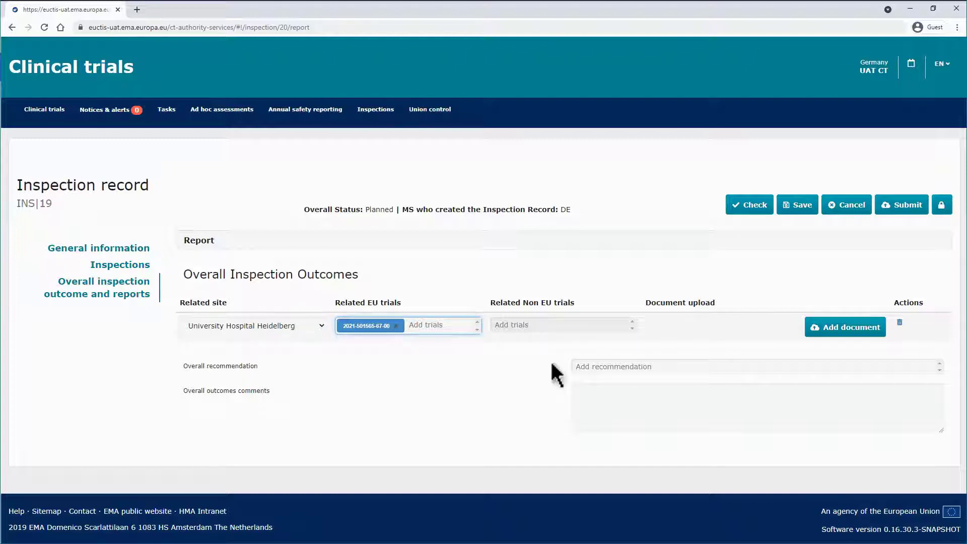
left_click(851, 336)
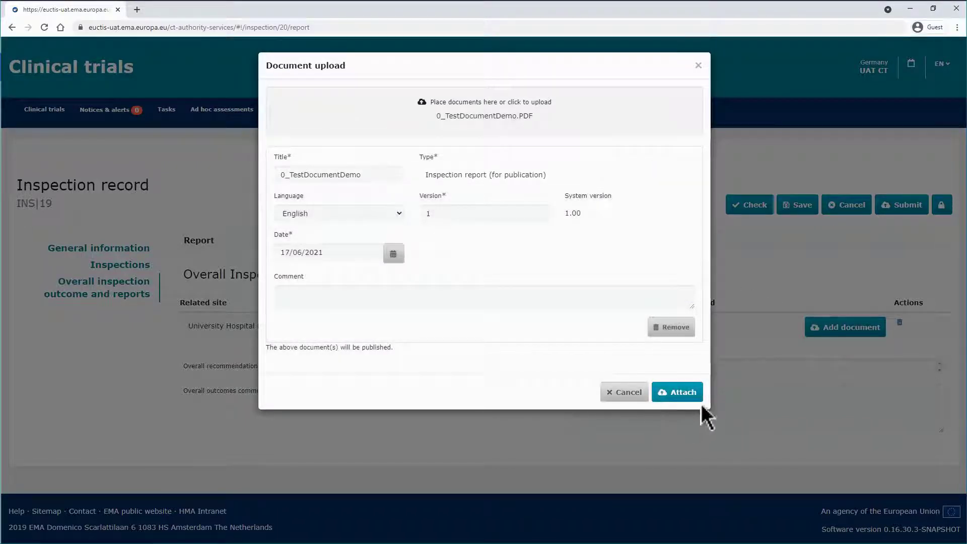
left_click(701, 400)
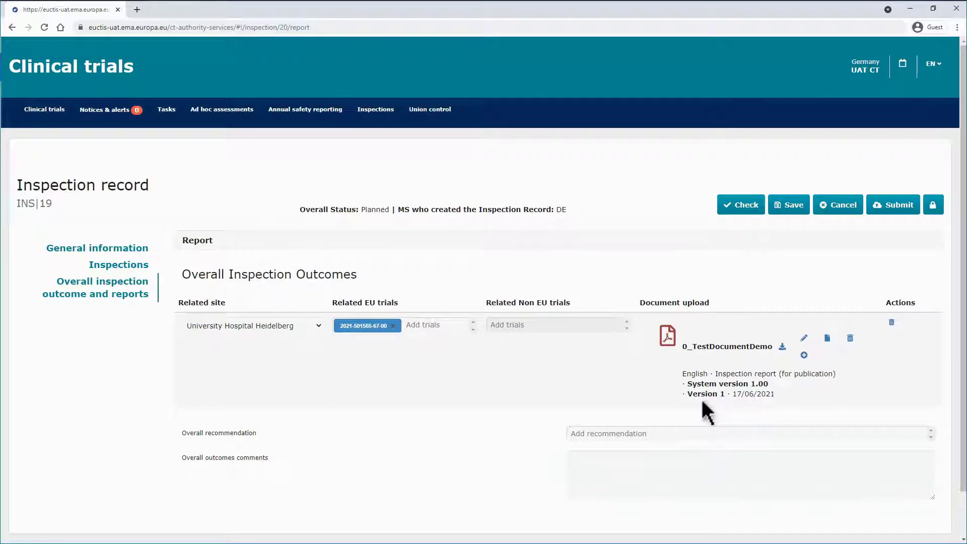
Step: Set the overall recommendations to acceptance of data for evaluation and re-inspection recommended
scroll(705, 398, "down", 1)
left_click(712, 388)
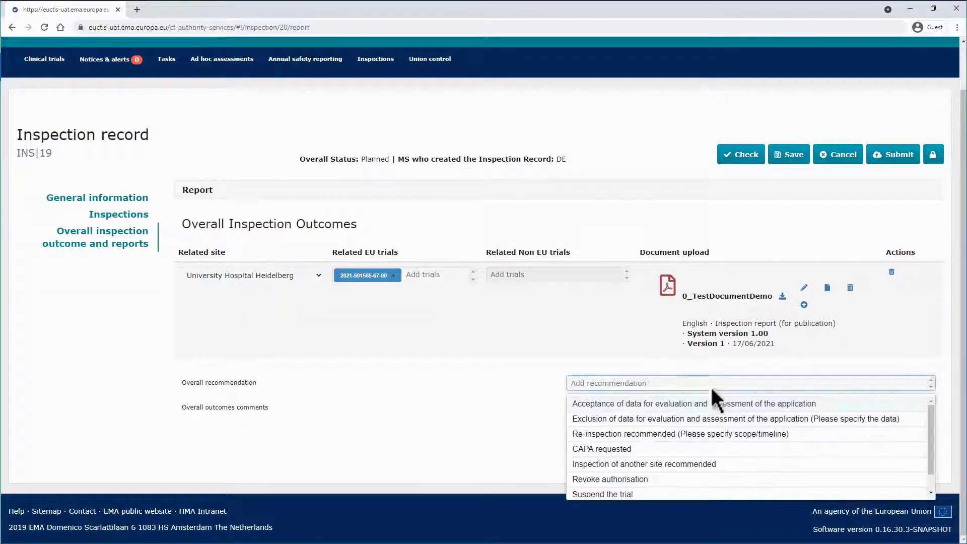
left_click(712, 404)
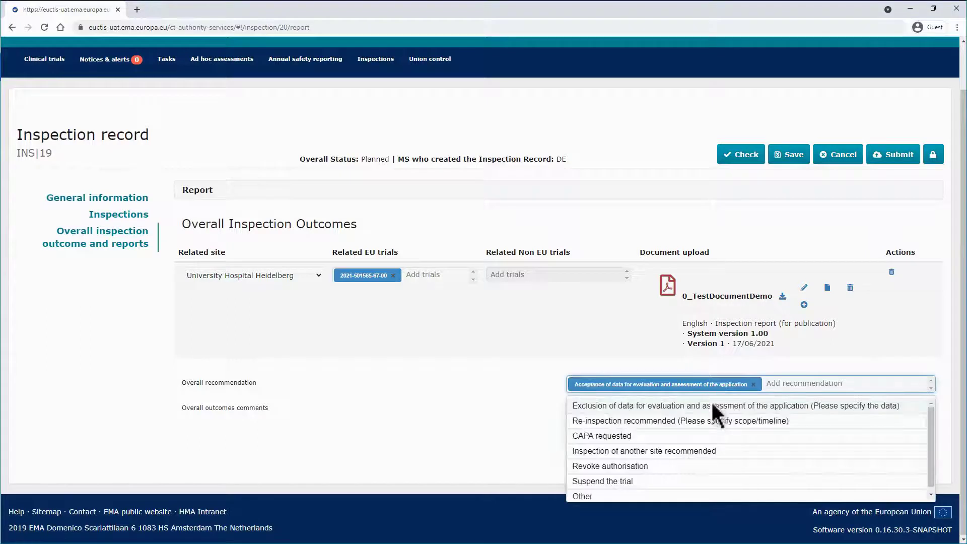
left_click(717, 421)
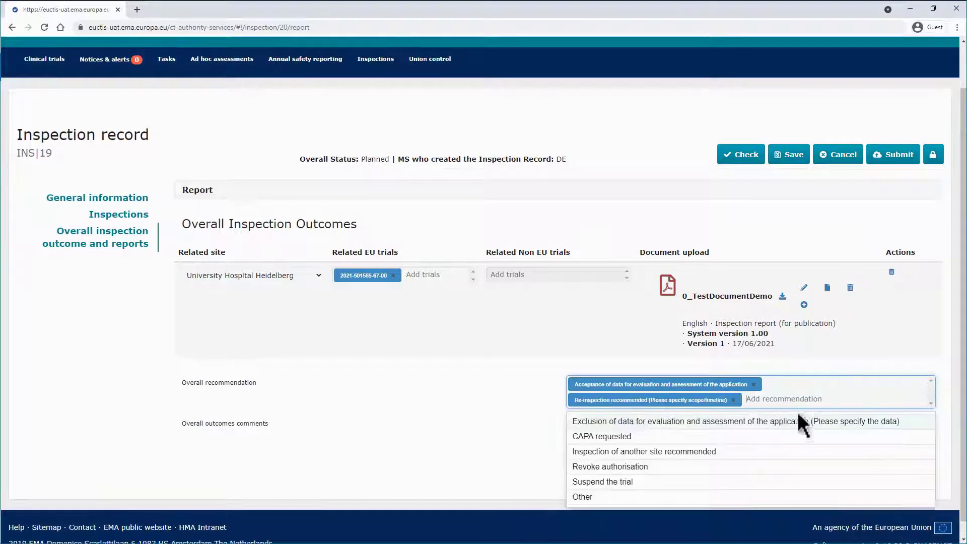
left_click(867, 364)
Step: Enter 'Overall outcomes comments' as the overall outcomes comment and save the record
left_click(862, 449)
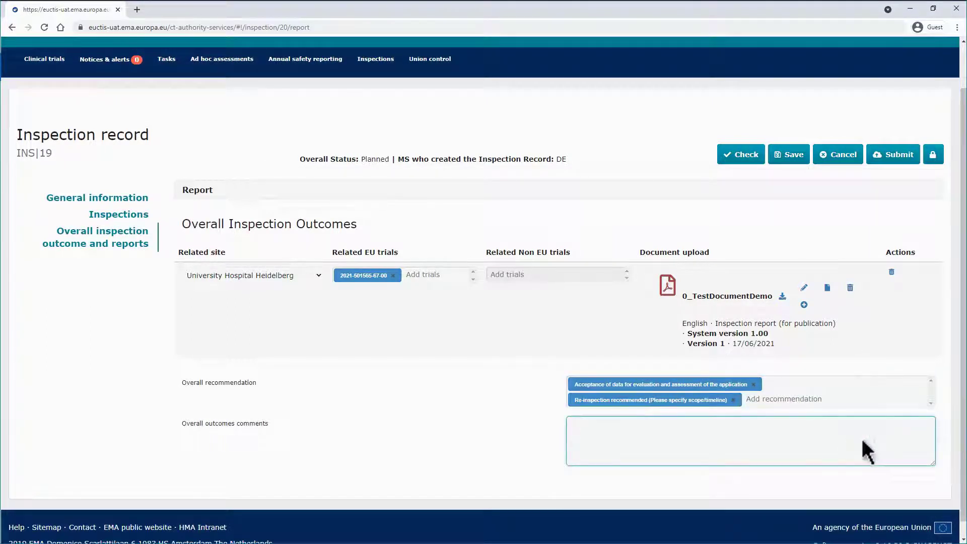
type("Overall outcomes comme")
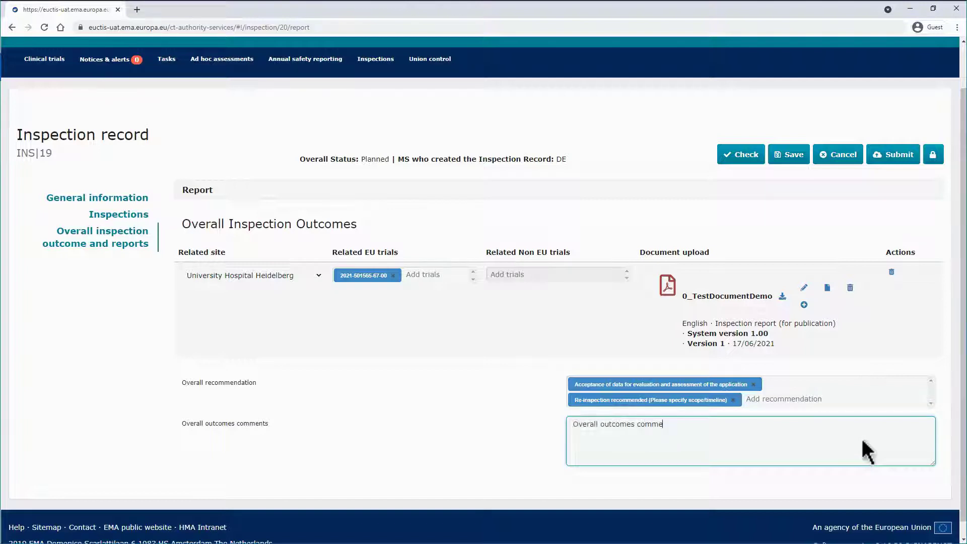
type("nts")
left_click(795, 161)
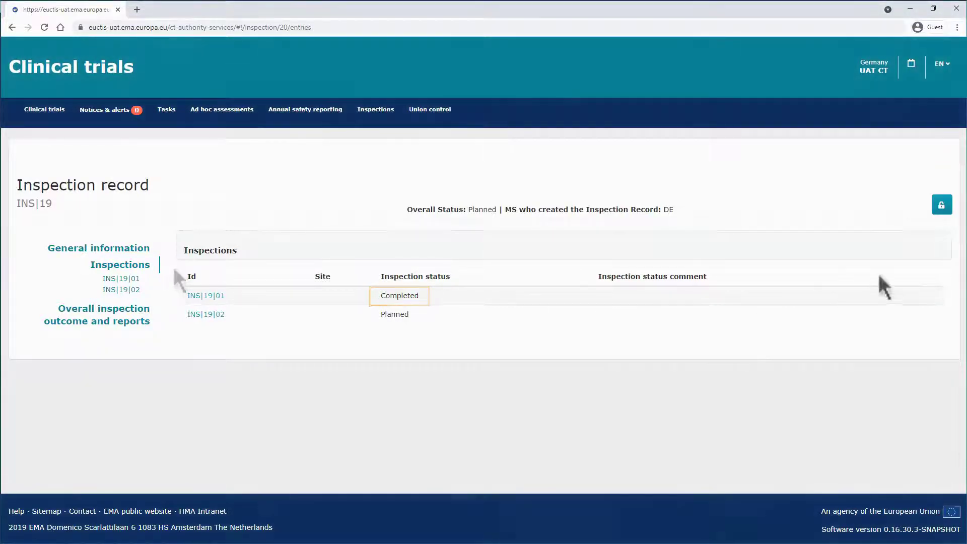
Step: Submit INS|19 with its inspection reports and overall outcome, confirming the submission
left_click(940, 206)
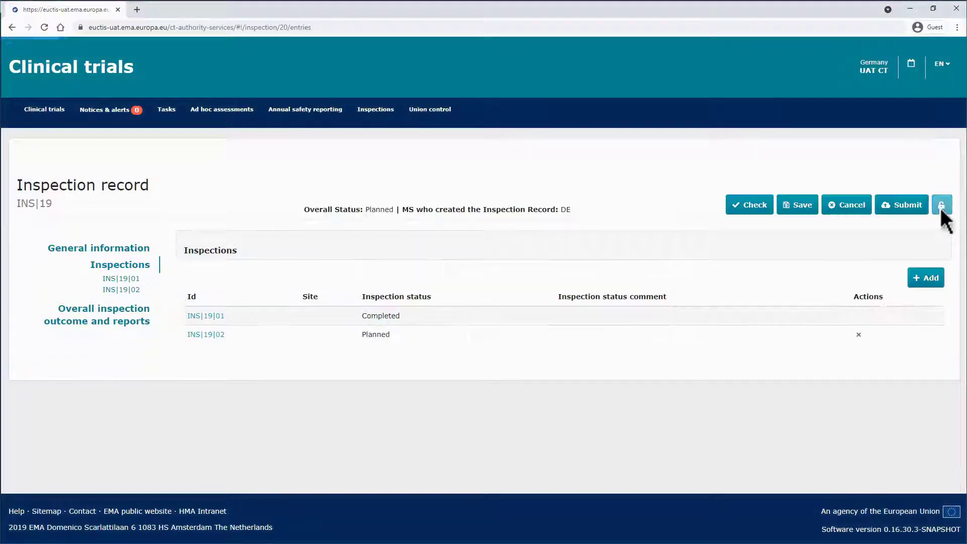
left_click(902, 212)
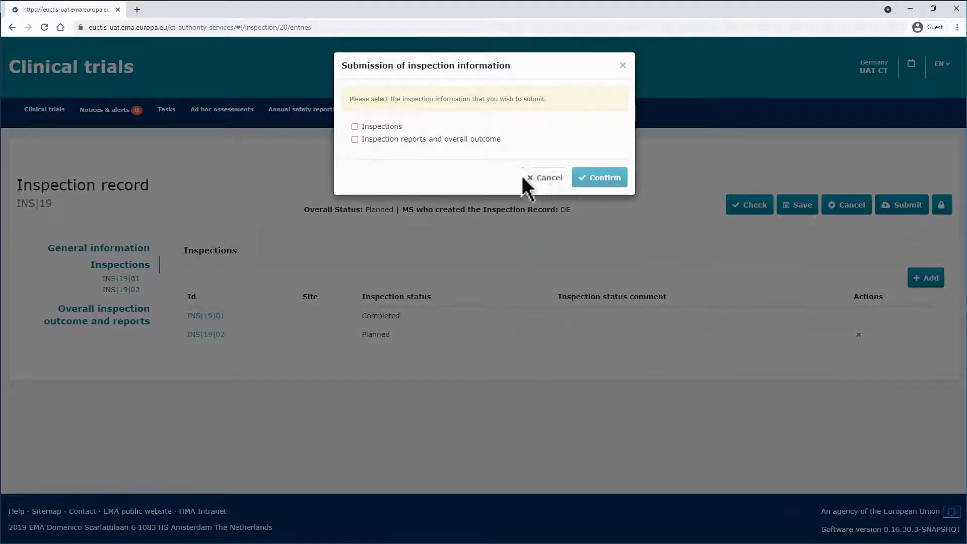
left_click(393, 128)
left_click(393, 141)
left_click(591, 182)
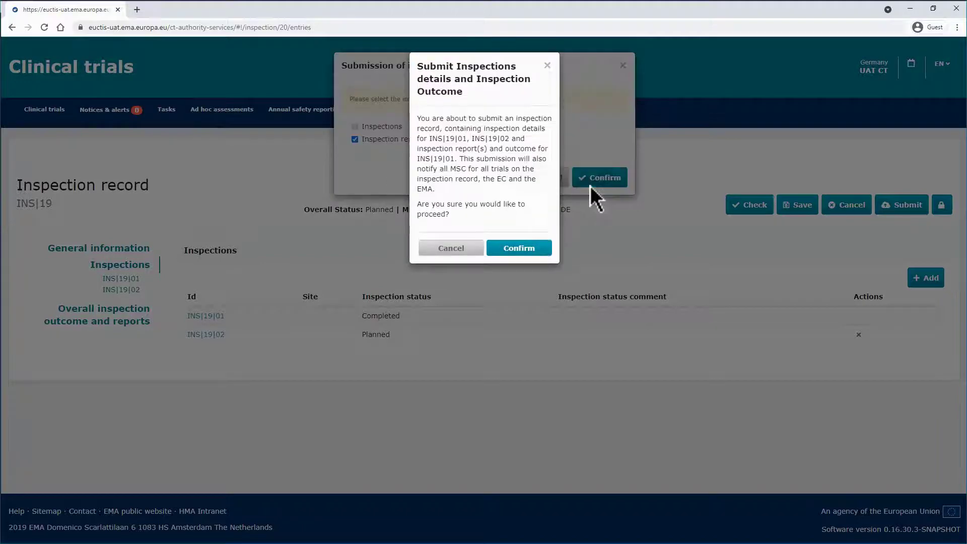
left_click(541, 254)
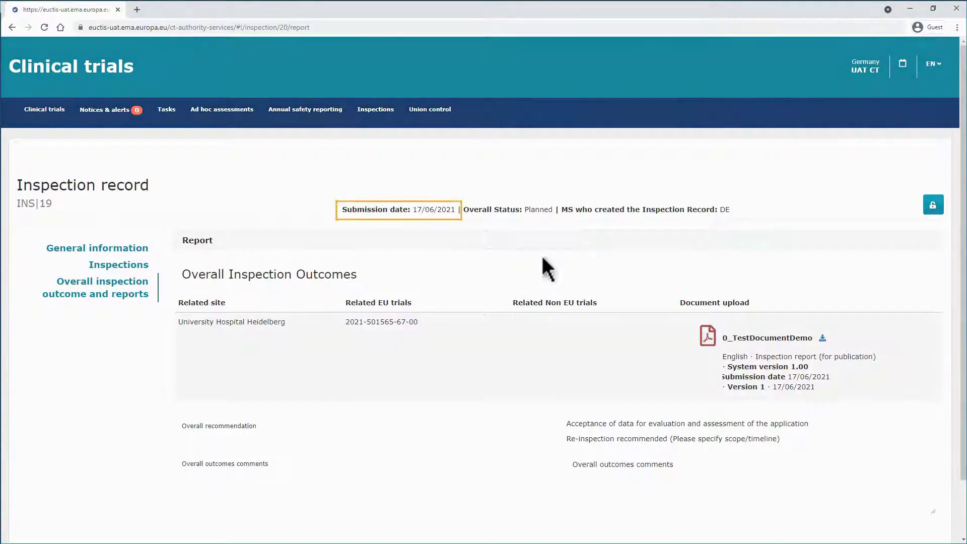
Step: Review inspections INS|19|01 and INS|19|02, then unlock INS|19's general information for editing
left_click(120, 265)
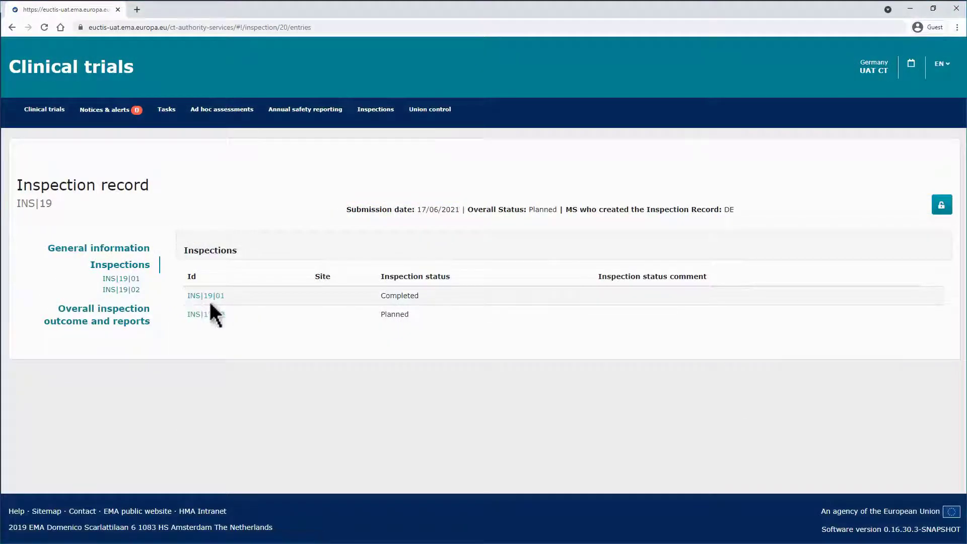
left_click(215, 298)
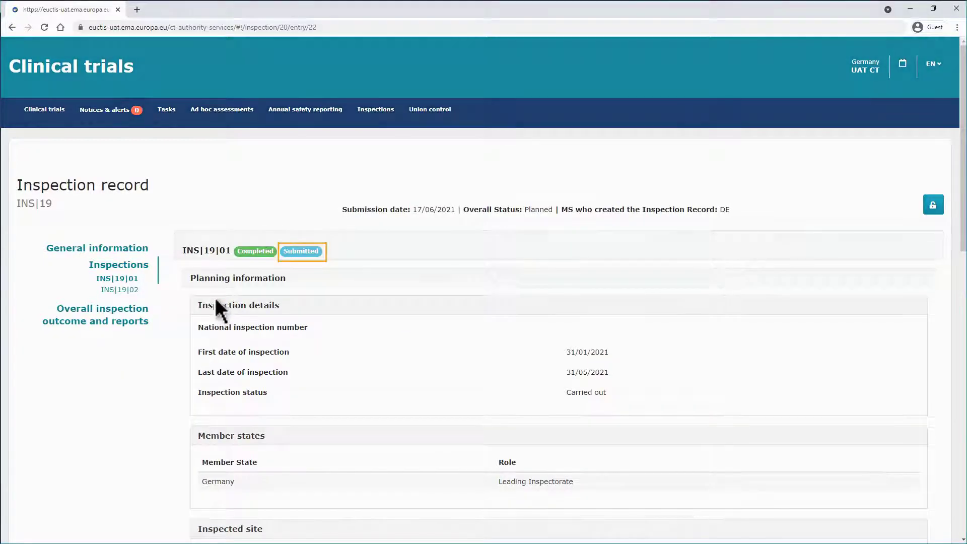
left_click(135, 291)
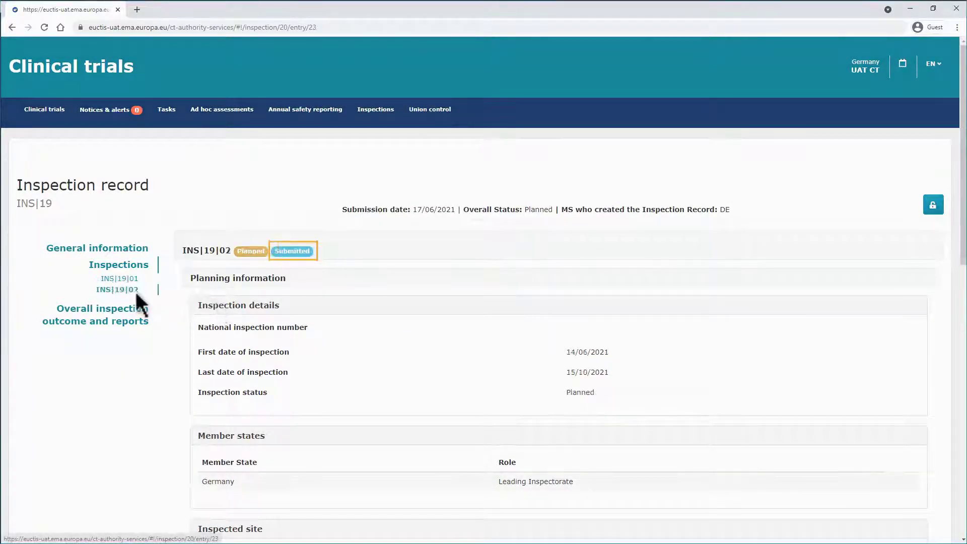
left_click(932, 205)
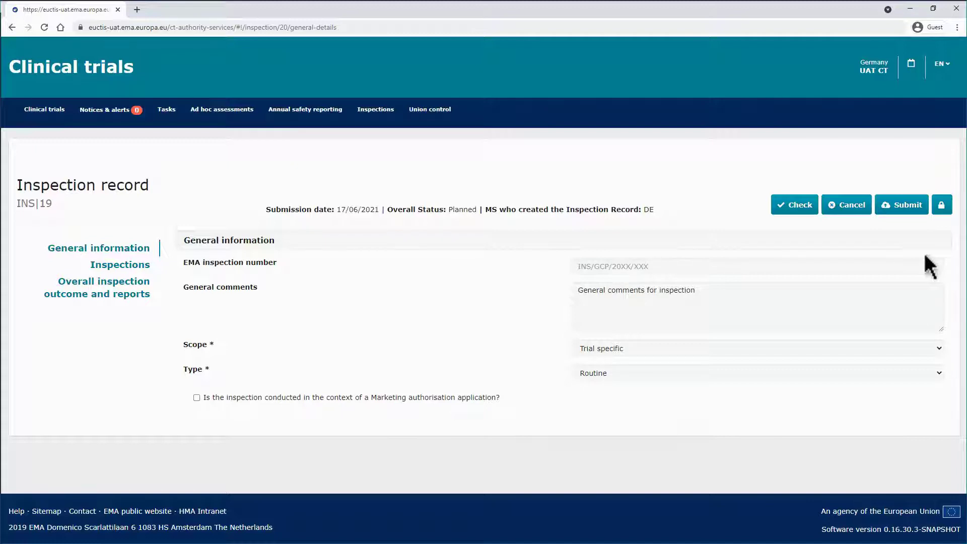
Step: Add 'Update to general comments field.' to the general comments and set scope to Trial and System/Facility Specific
left_click(887, 293)
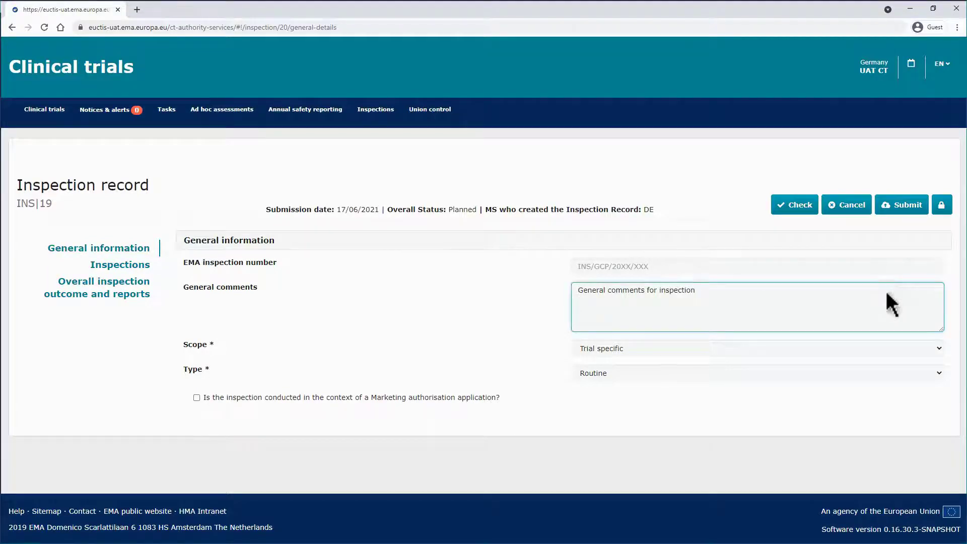
type(".")
key("Return")
type("Update to general comments")
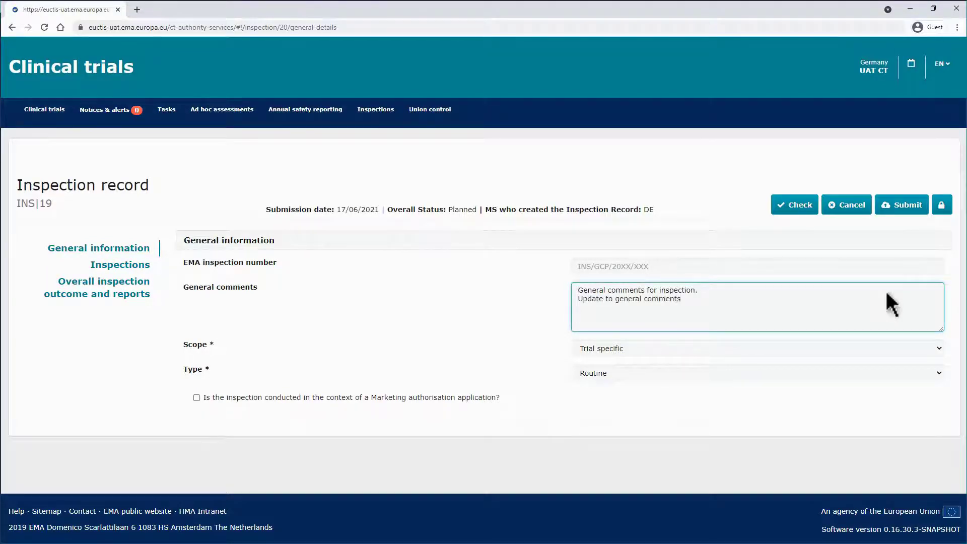
type(" field.")
left_click(855, 350)
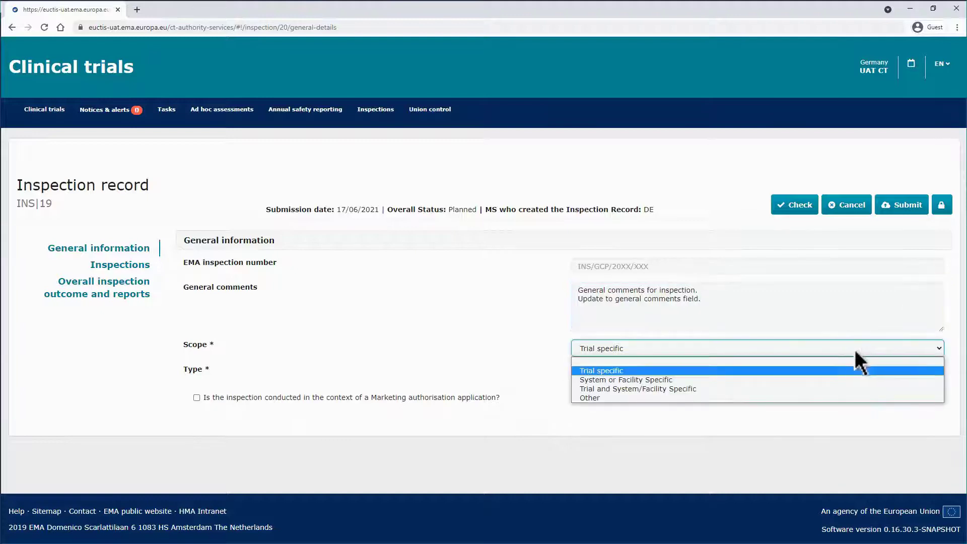
left_click(847, 387)
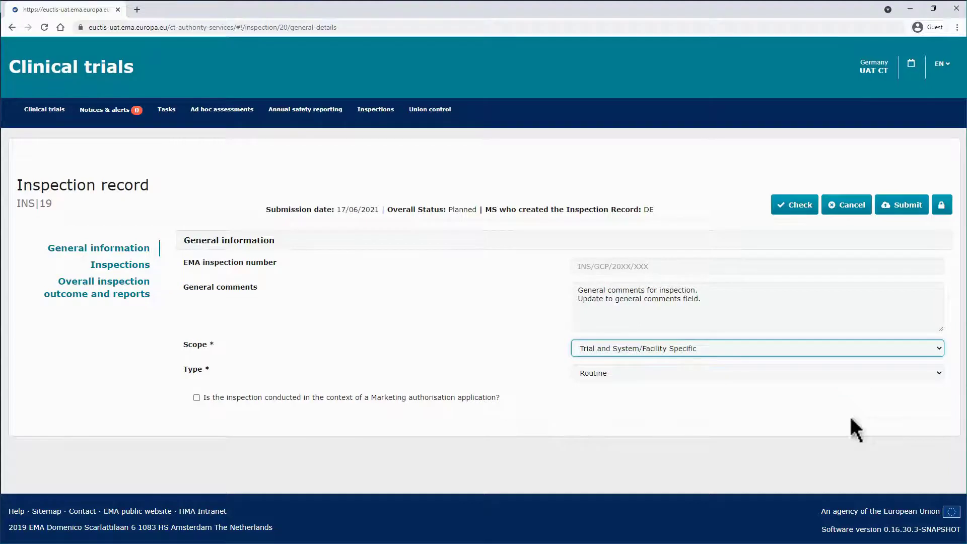
Step: Resubmit the record including inspection reports and overall outcome
left_click(907, 206)
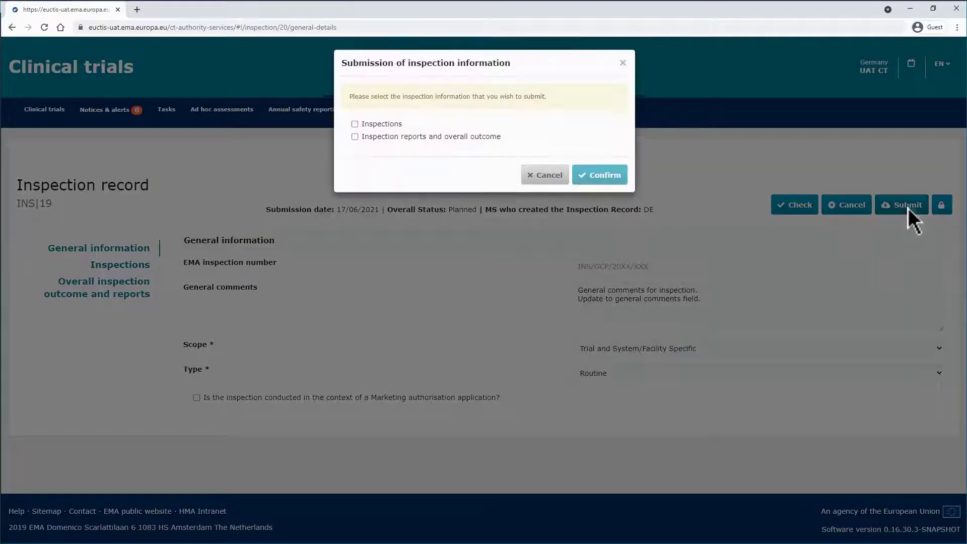
left_click(359, 125)
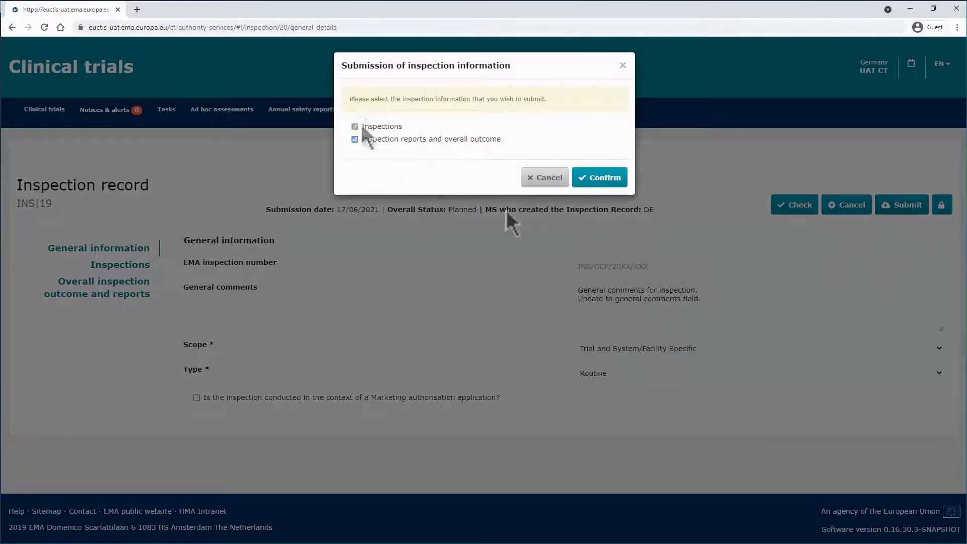
left_click(603, 179)
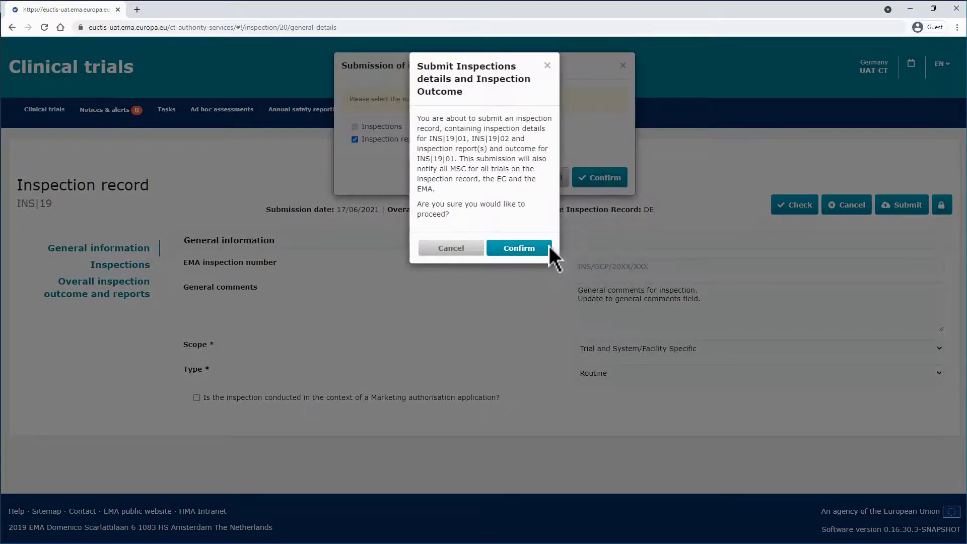
left_click(548, 247)
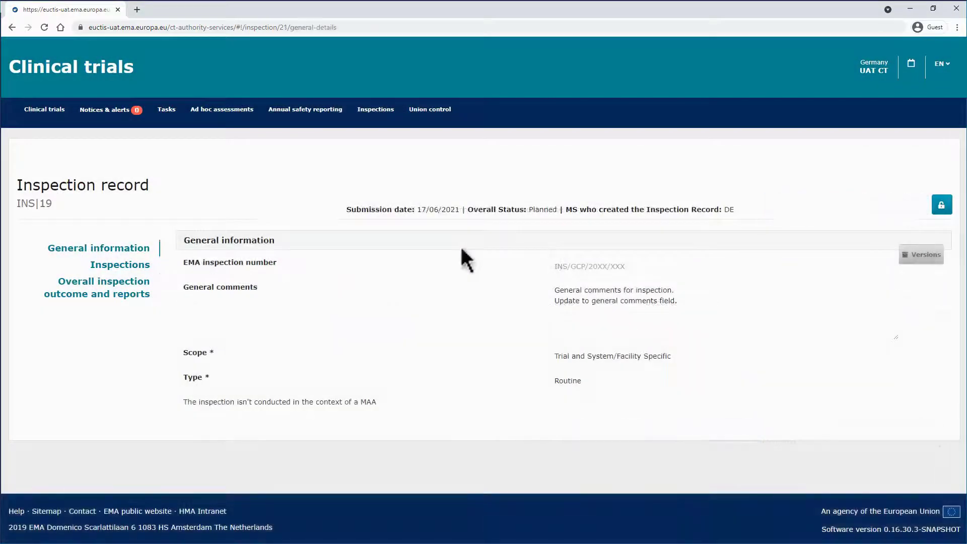
Step: View version 1 of the general information, then check INS|19|01's versions 1 and 2
left_click(913, 257)
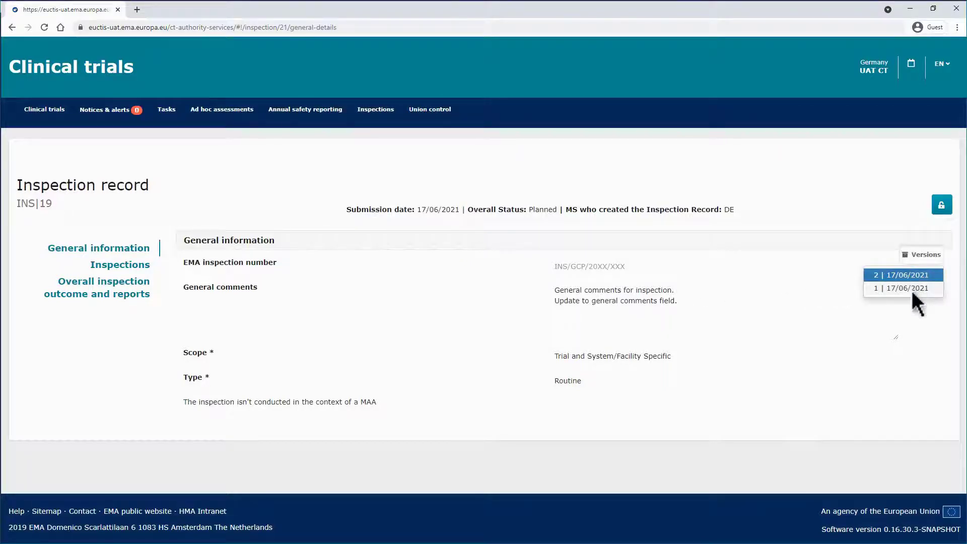
left_click(911, 288)
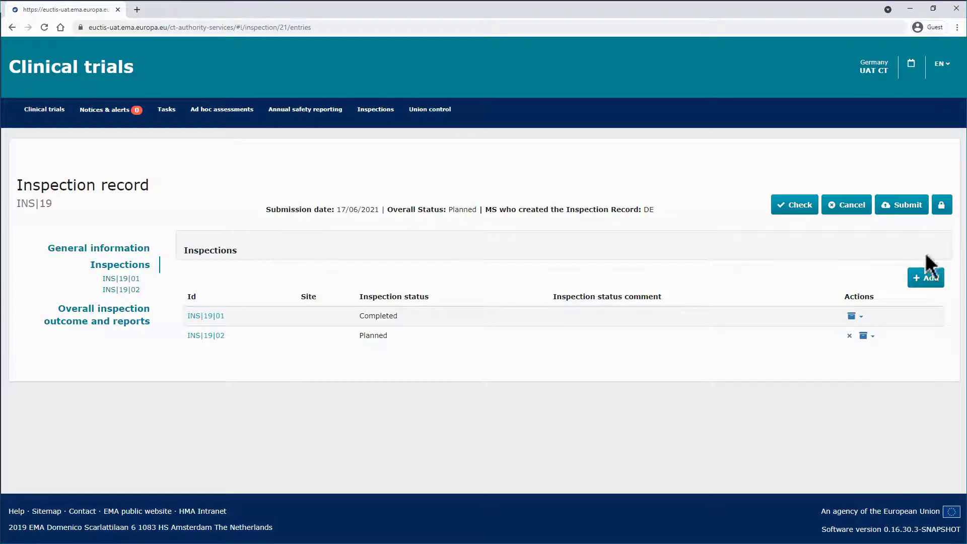
left_click(854, 318)
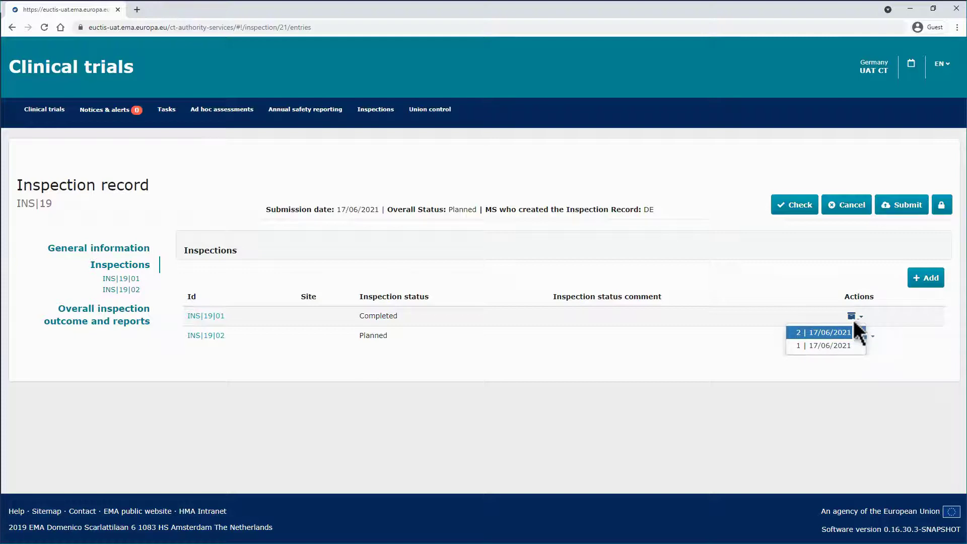
left_click(859, 315)
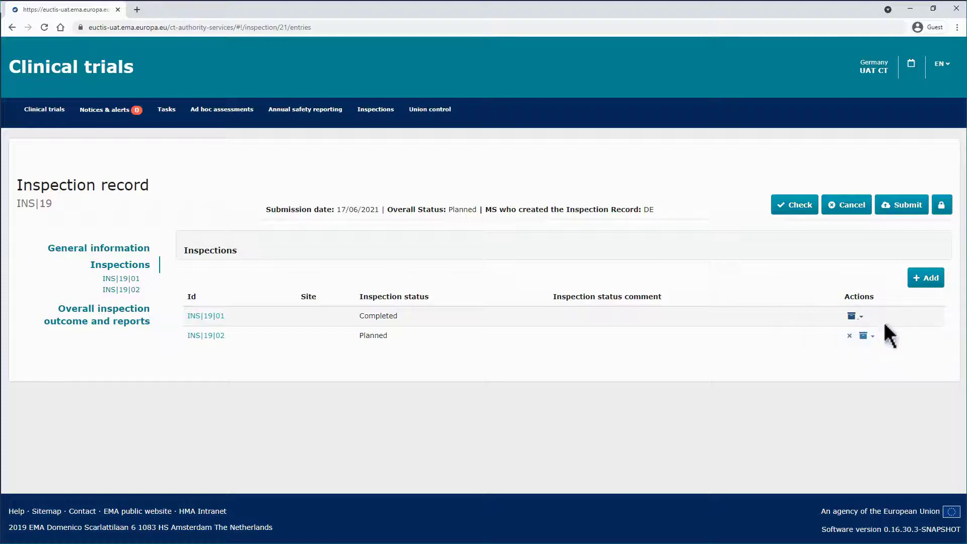
Step: Cancel inspection INS|19|02 with the comment 'Comment to justify cancellation'
left_click(849, 336)
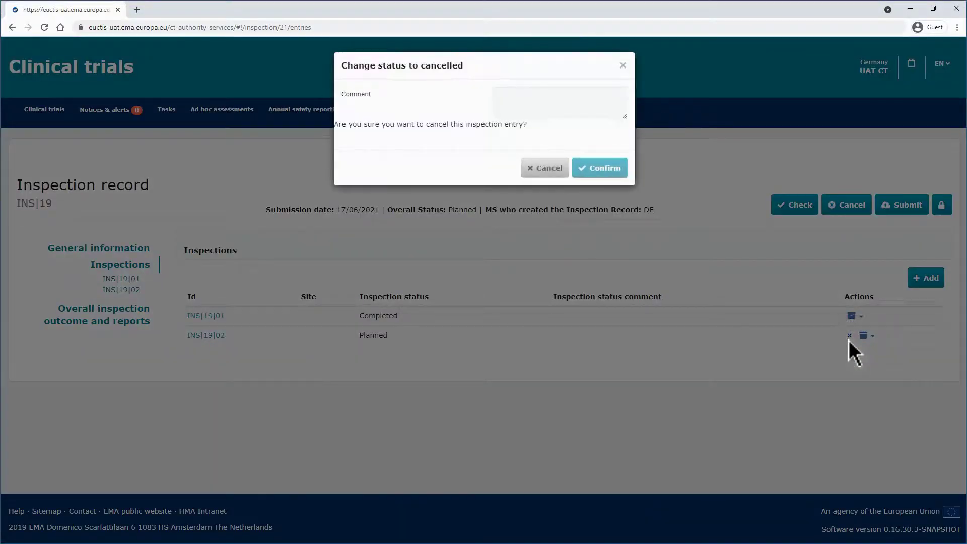
left_click(577, 107)
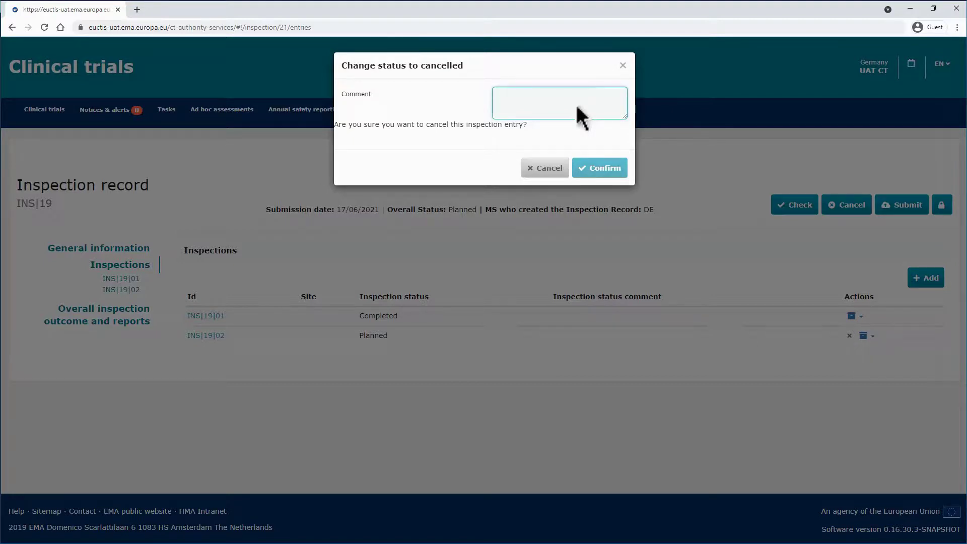
type("C")
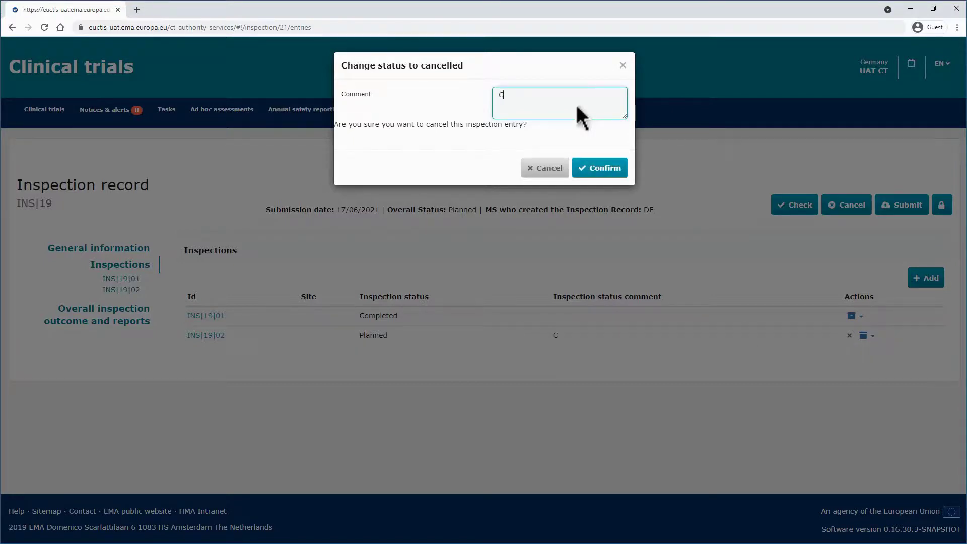
type("omment to justify")
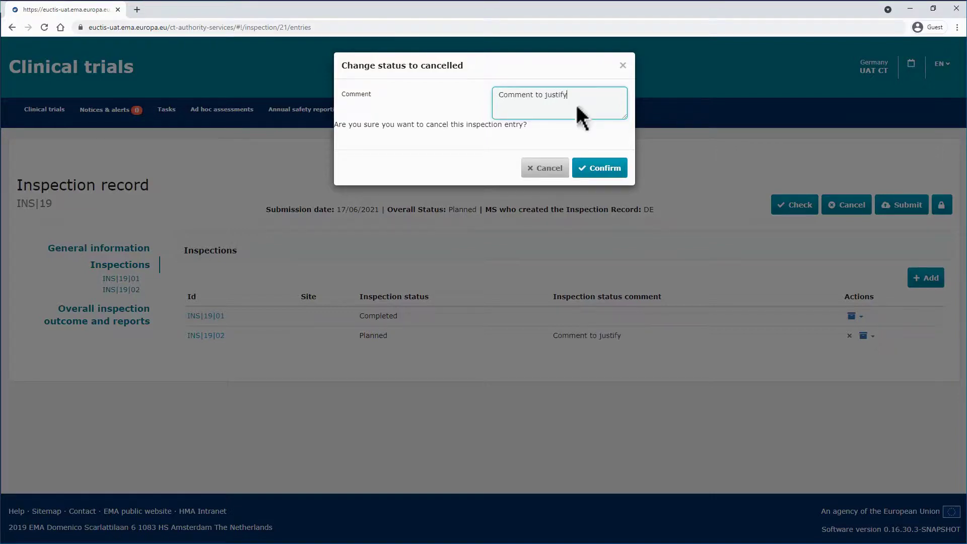
type(" cancellation")
left_click(583, 172)
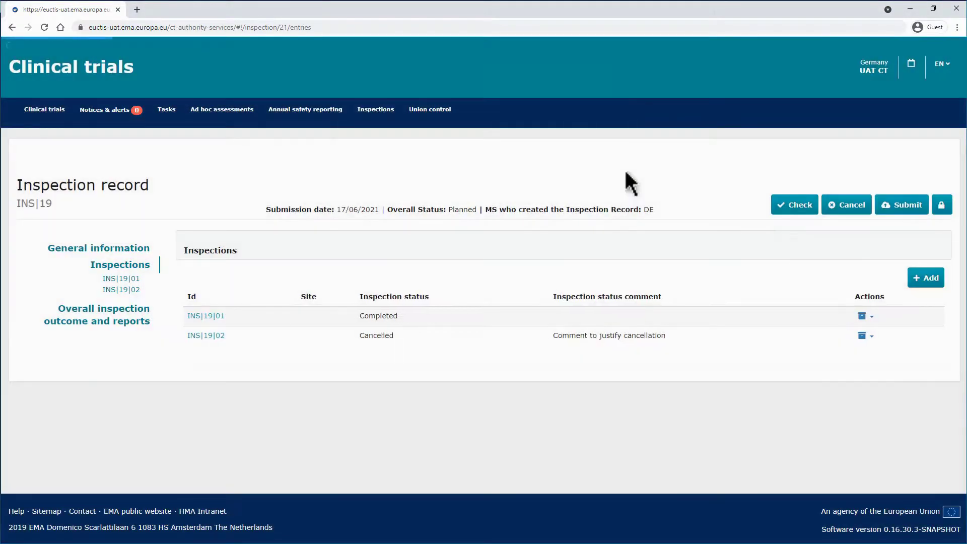